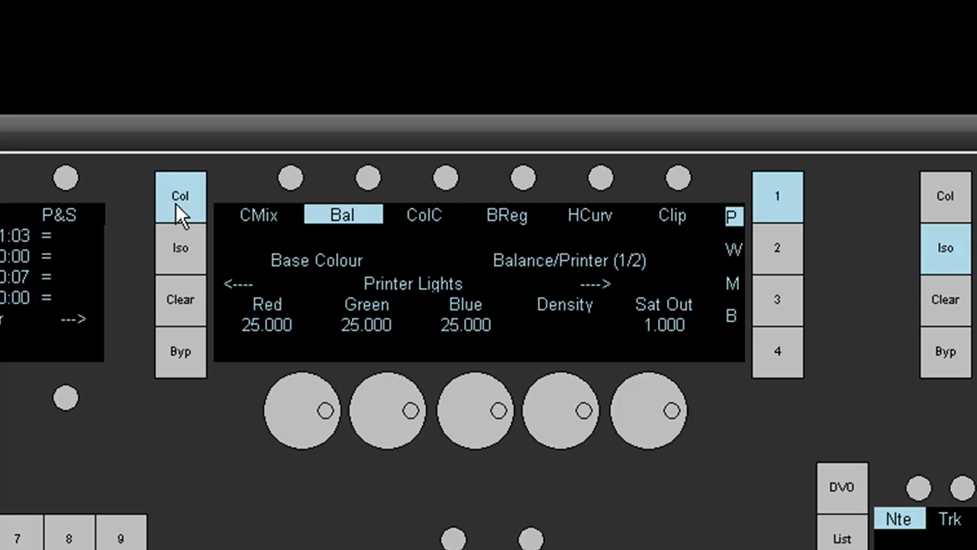
Bring up the Panel Emulator's RGB Curves Master page via the Col and RGB soft keys
left_click(176, 203)
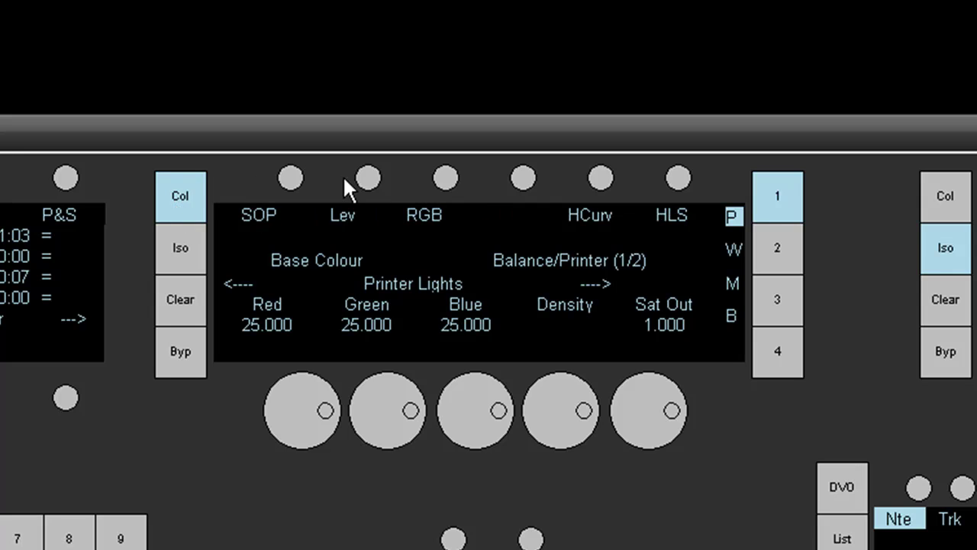
left_click(445, 178)
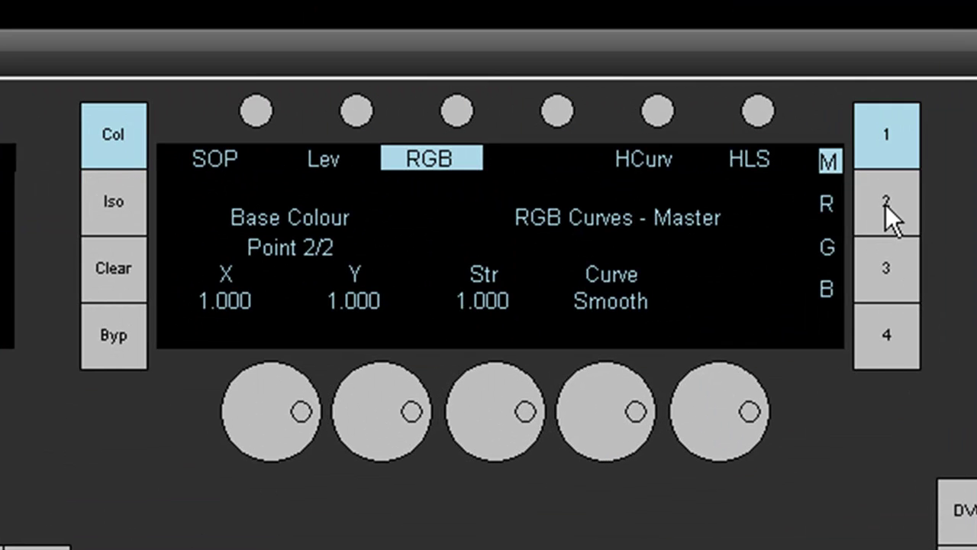
View the red, green and blue curves in turn on the panel
left_click(885, 205)
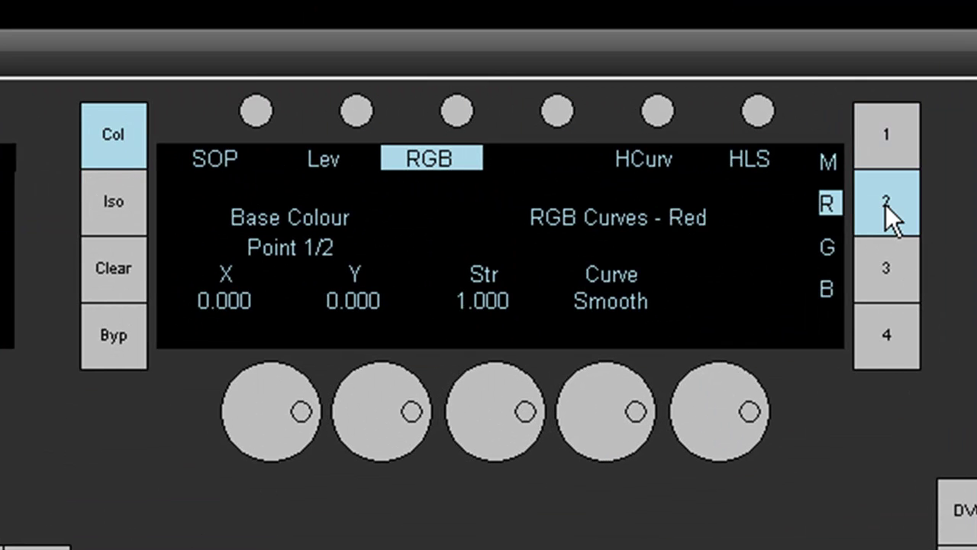
left_click(880, 262)
left_click(883, 354)
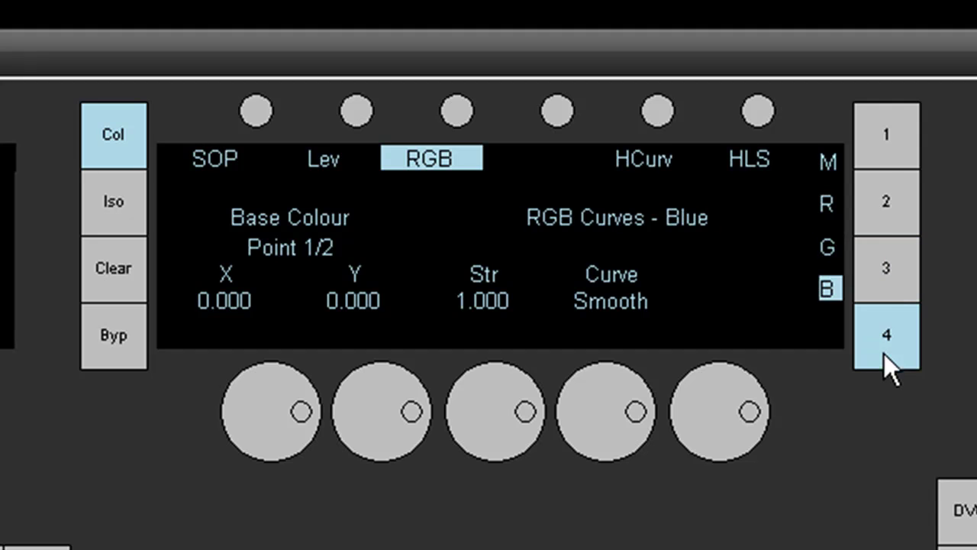
Return to the Master curve's point keys and step between its points, ending on point 1
left_click(869, 148)
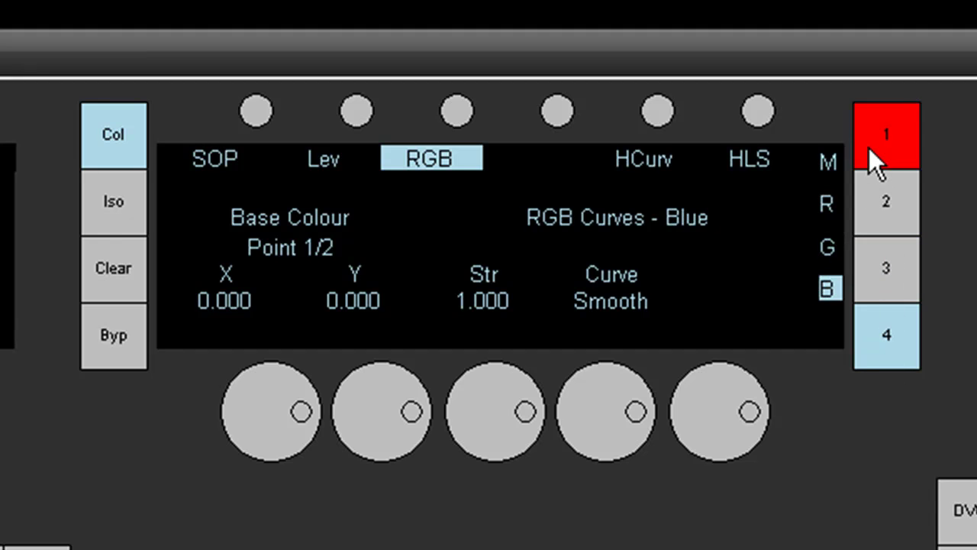
left_click(869, 148)
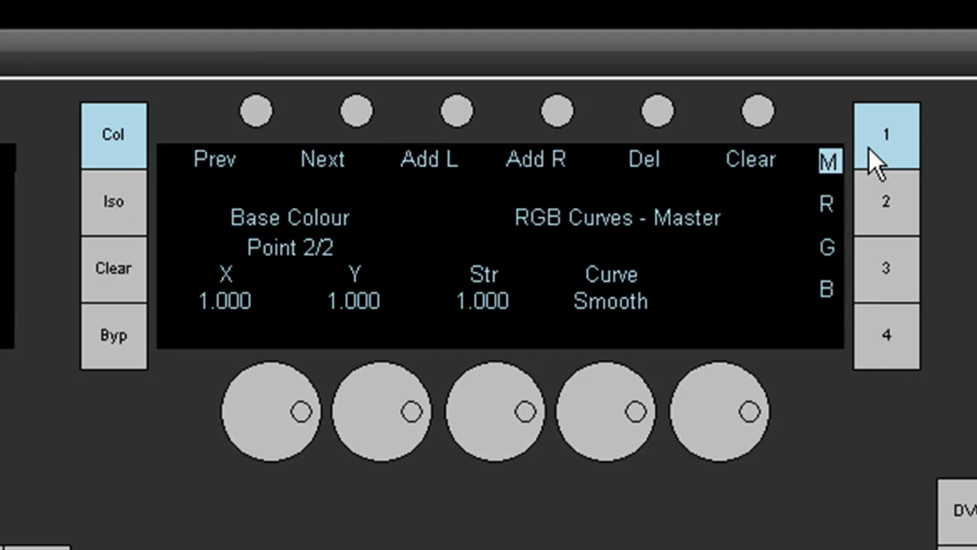
left_click(256, 112)
left_click(354, 113)
left_click(258, 112)
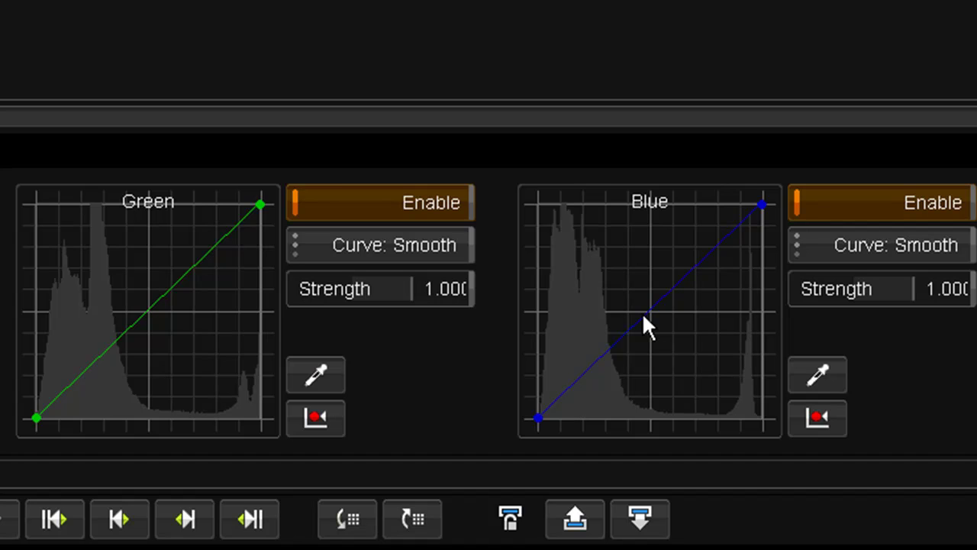
Keep the Green curve type set to Smooth in Nucoda's RGB Curves effect
left_click(440, 245)
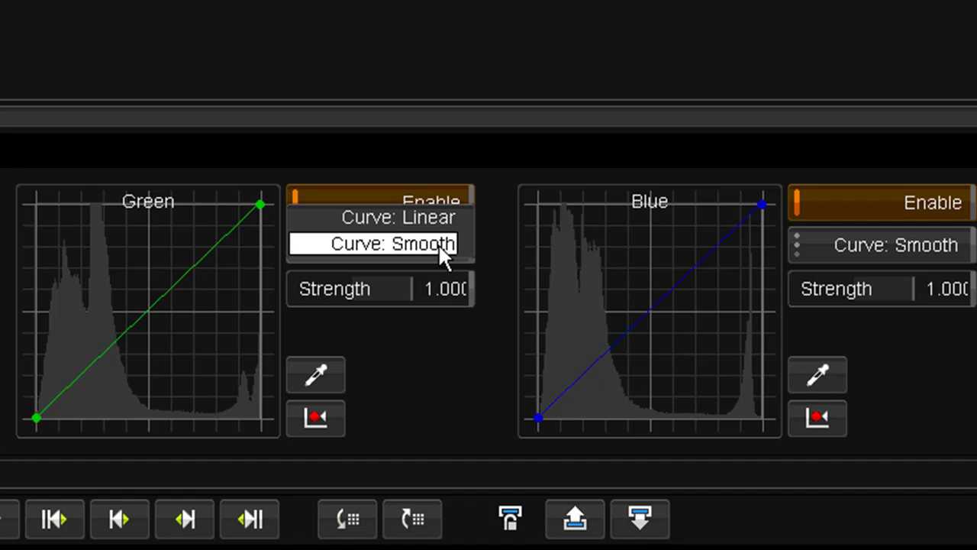
left_click(438, 245)
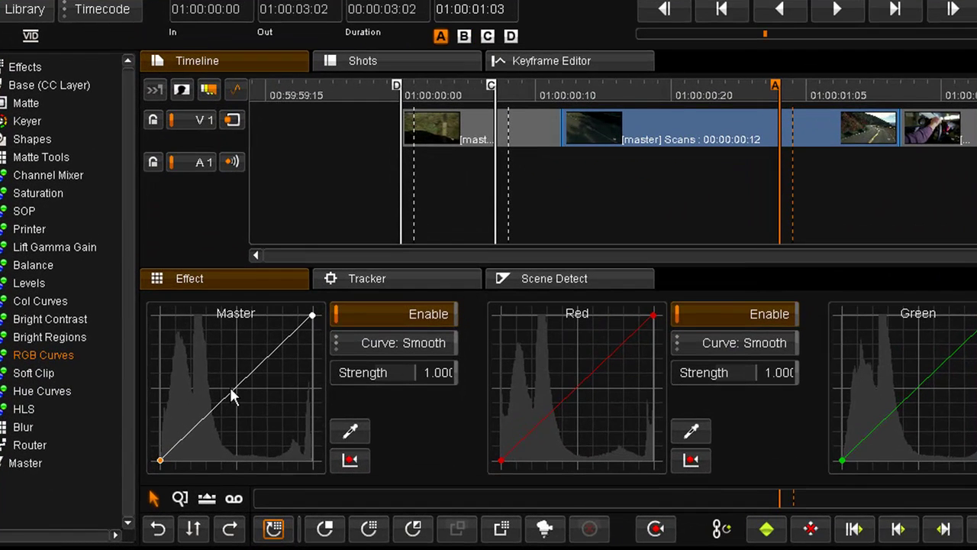
Drag three points into an S-curve on the Master curve, then bend the red and green curves
left_click(231, 391)
mouse_move(232, 391)
left_mouse_down()
mouse_move(256, 412)
mouse_move(204, 362)
left_mouse_up()
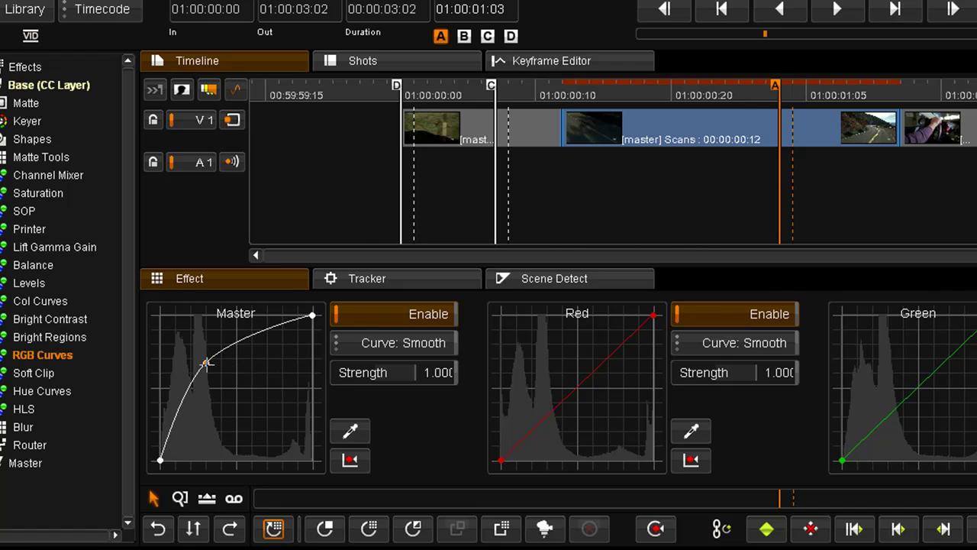
left_click_drag(204, 361, 210, 372)
left_click_drag(184, 416, 182, 439)
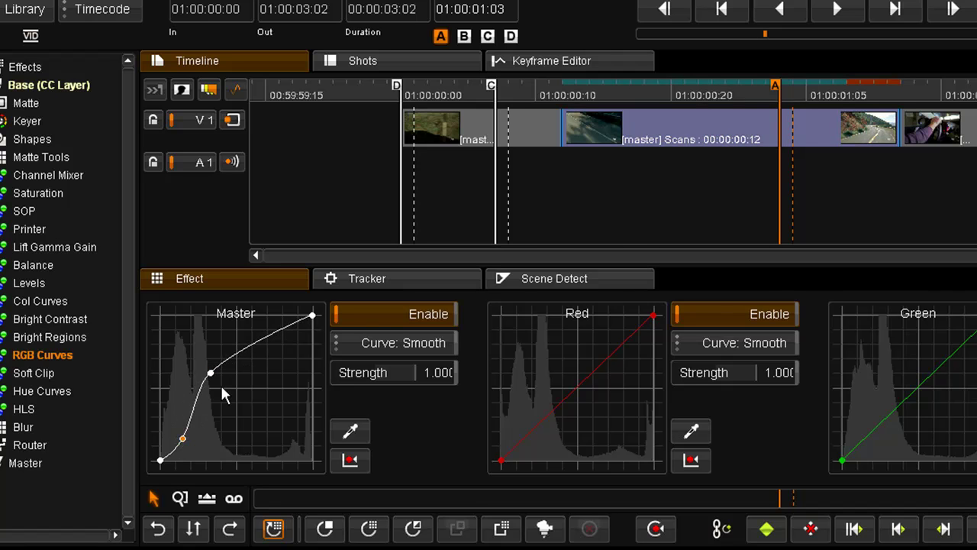
mouse_move(267, 340)
left_mouse_down()
mouse_move(263, 354)
mouse_move(236, 318)
mouse_move(240, 355)
left_mouse_up()
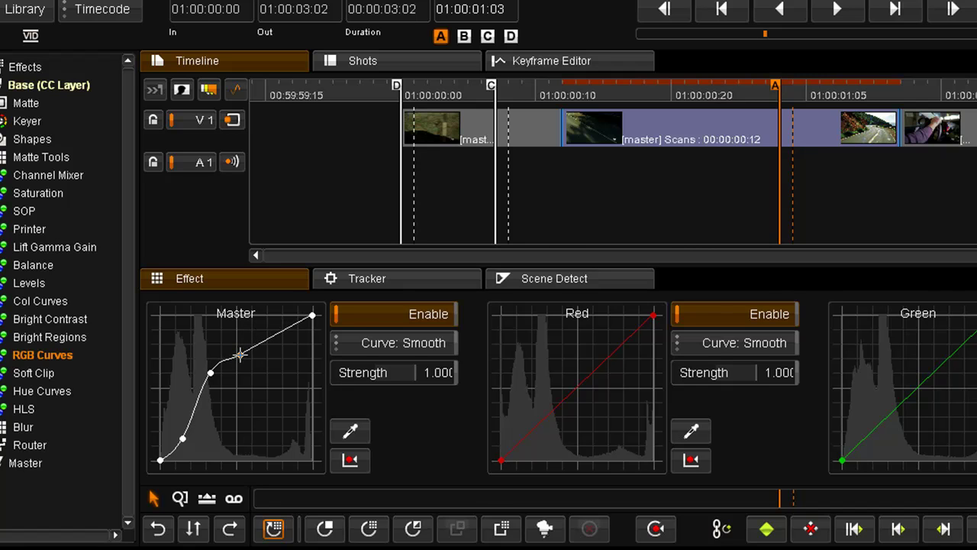
mouse_move(568, 396)
left_mouse_down()
mouse_move(580, 406)
mouse_move(568, 403)
left_mouse_up()
left_click_drag(916, 386, 926, 393)
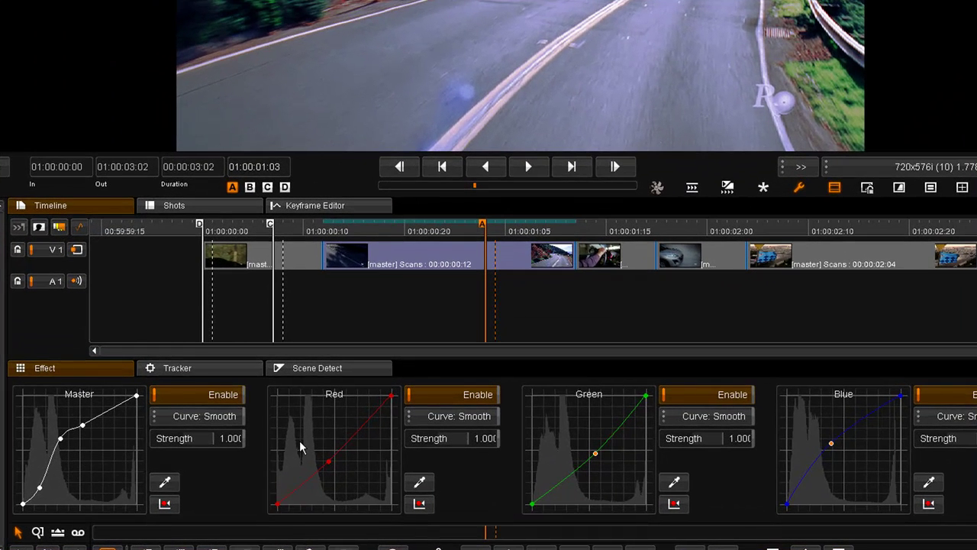
Copy the Master curve shape to the Red, Green and Blue curves
left_click(299, 441)
left_click(549, 438)
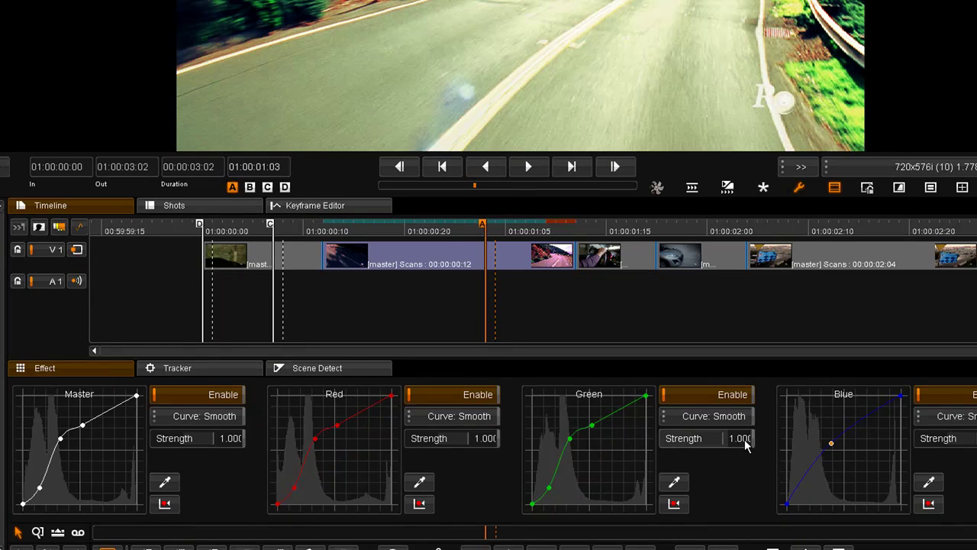
left_click(821, 432)
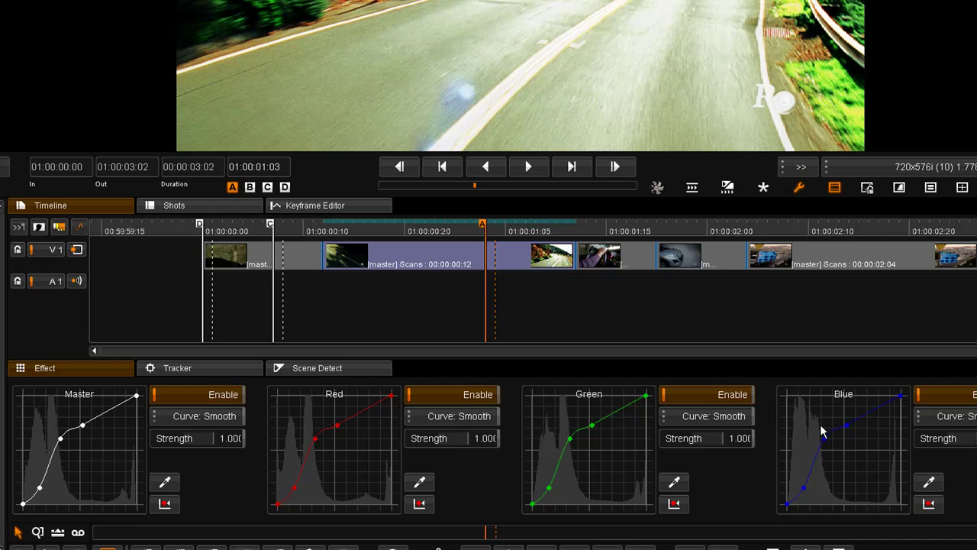
Reset the Blue, Green, Red and Master curves to straight lines
left_click(928, 504)
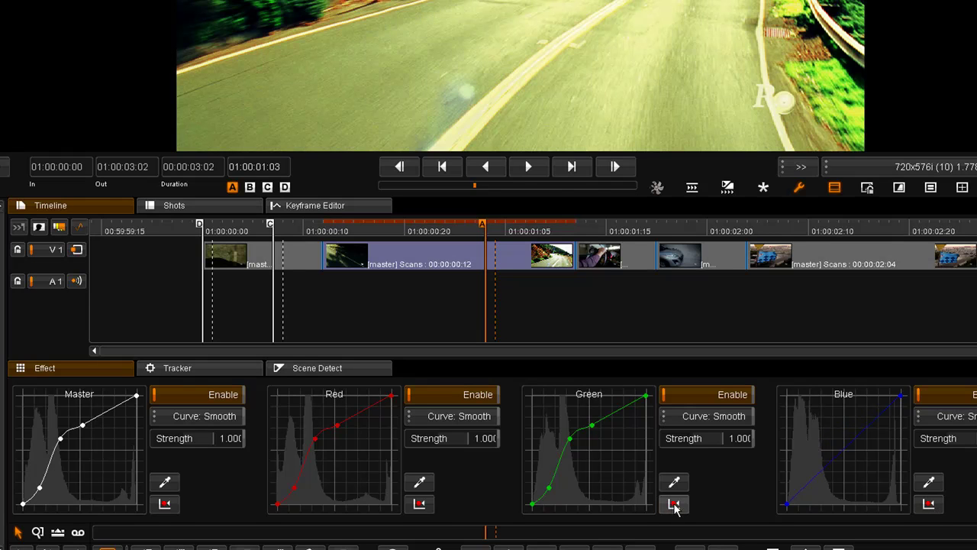
left_click(674, 504)
left_click(419, 503)
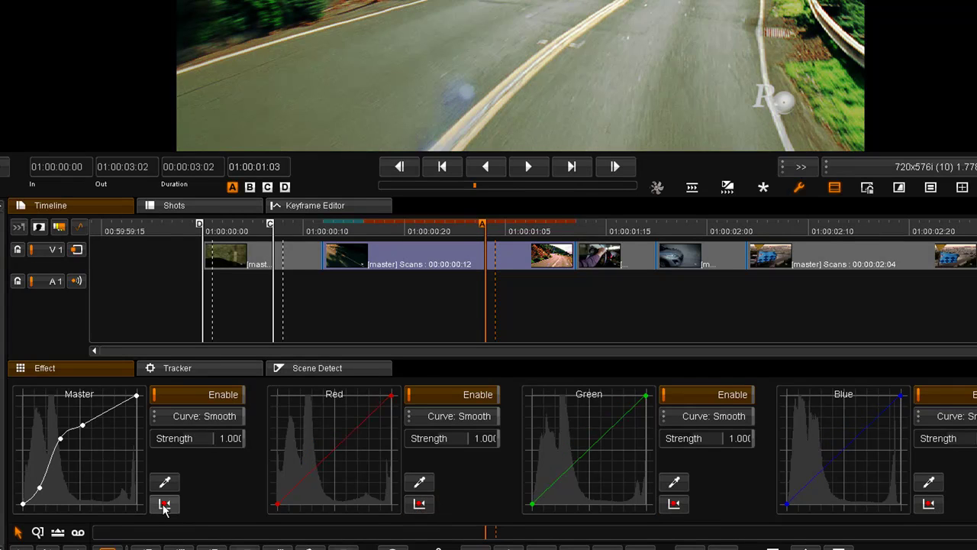
left_click(164, 505)
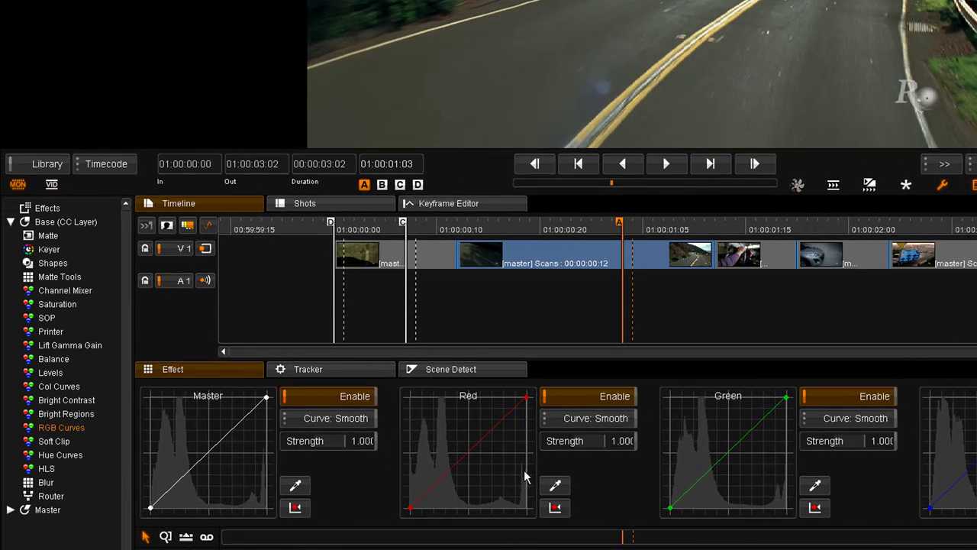
left_click_drag(209, 451, 178, 429)
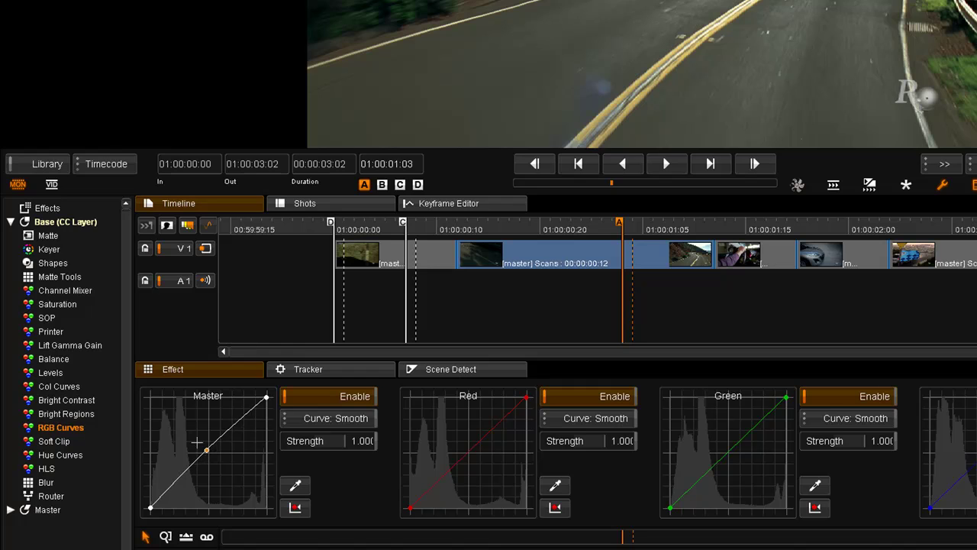
left_click(328, 417)
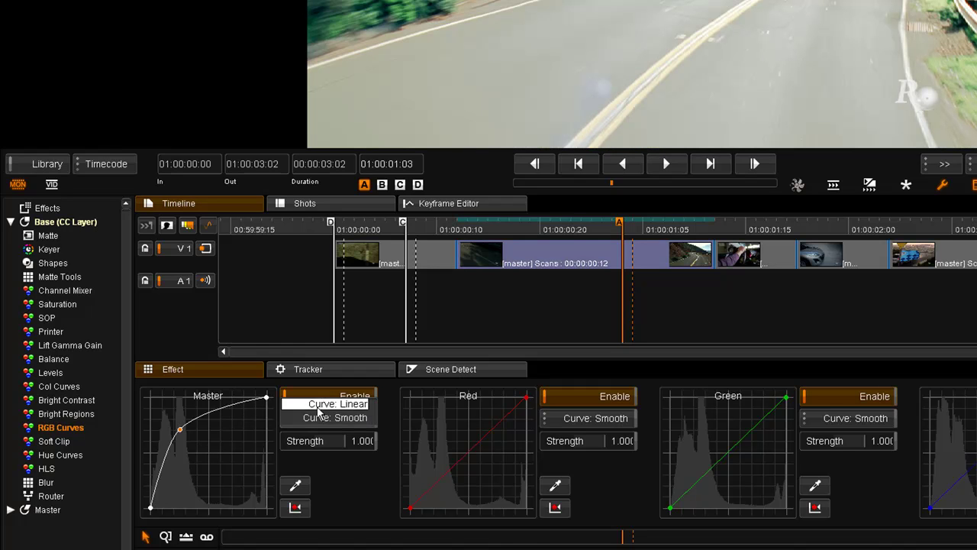
left_click(321, 403)
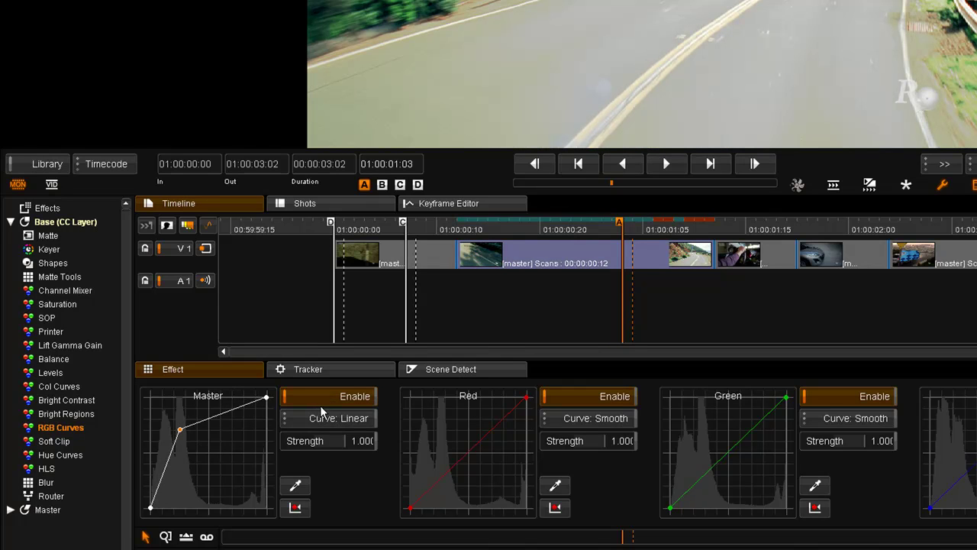
left_click(300, 419)
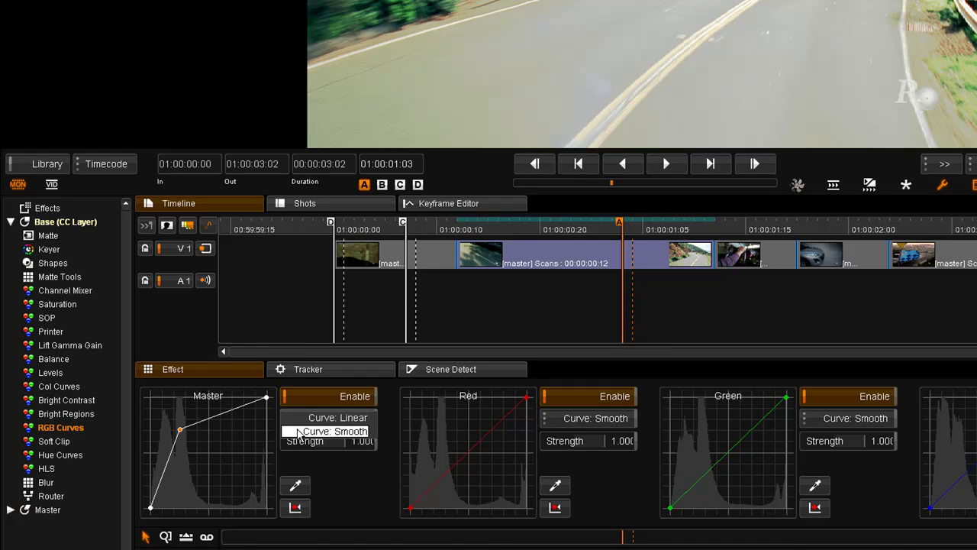
left_click(298, 429)
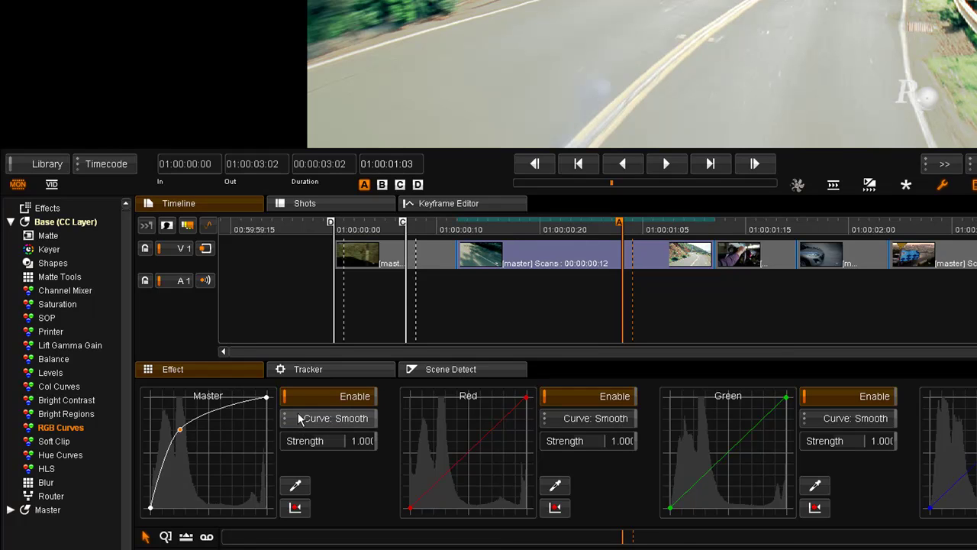
left_click(297, 507)
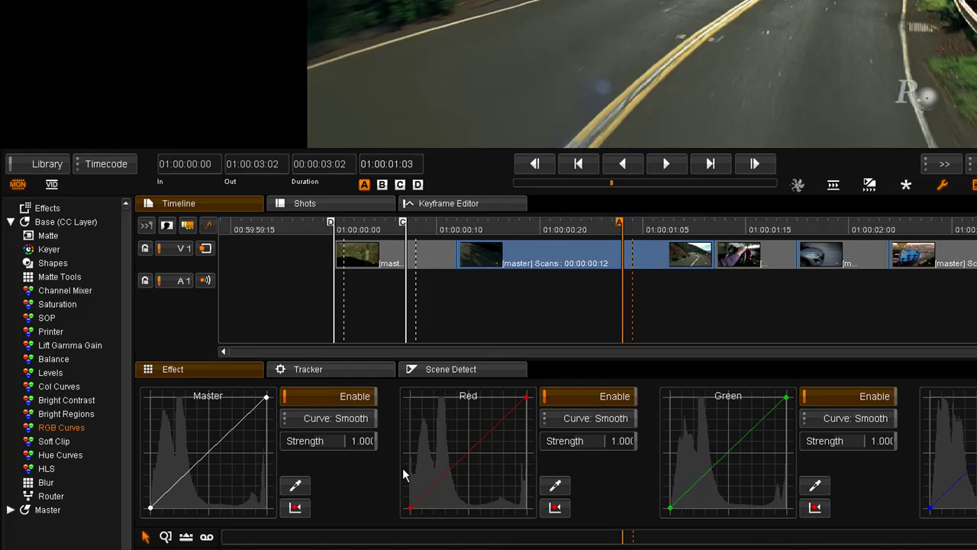
Sample road tones with the Master eyedropper and drag to brighten them
left_click(294, 489)
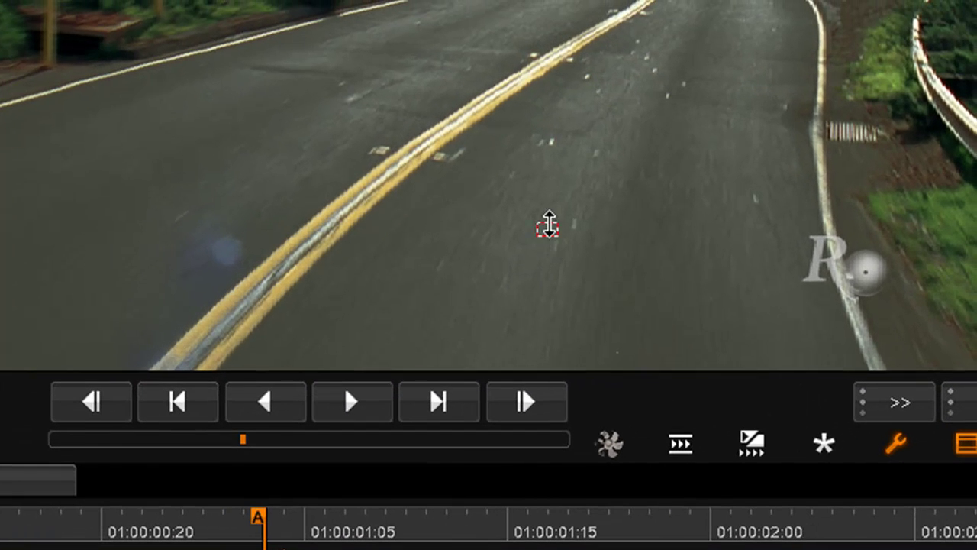
mouse_move(549, 221)
left_mouse_down()
mouse_move(548, 173)
mouse_move(547, 197)
left_mouse_up()
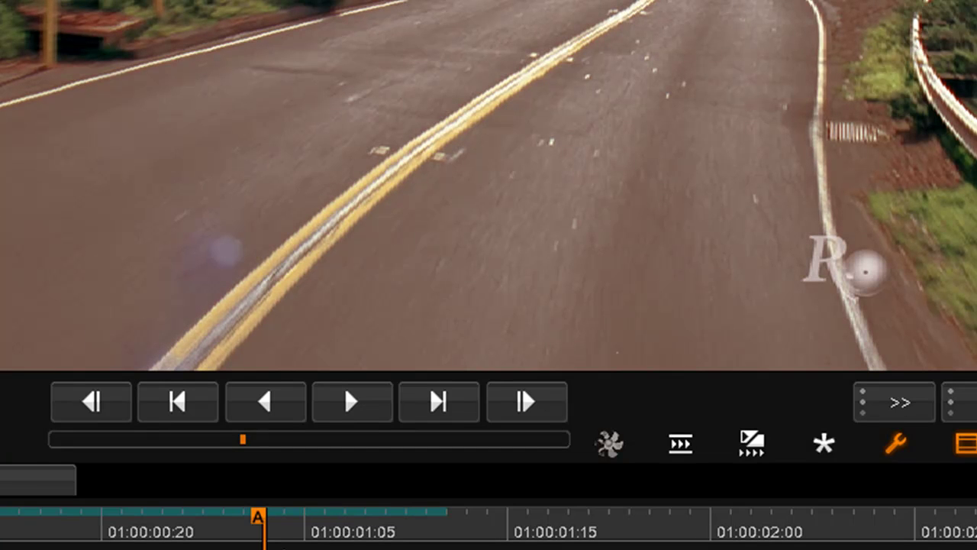
mouse_move(136, 183)
left_mouse_down()
mouse_move(136, 234)
mouse_move(140, 194)
left_mouse_up()
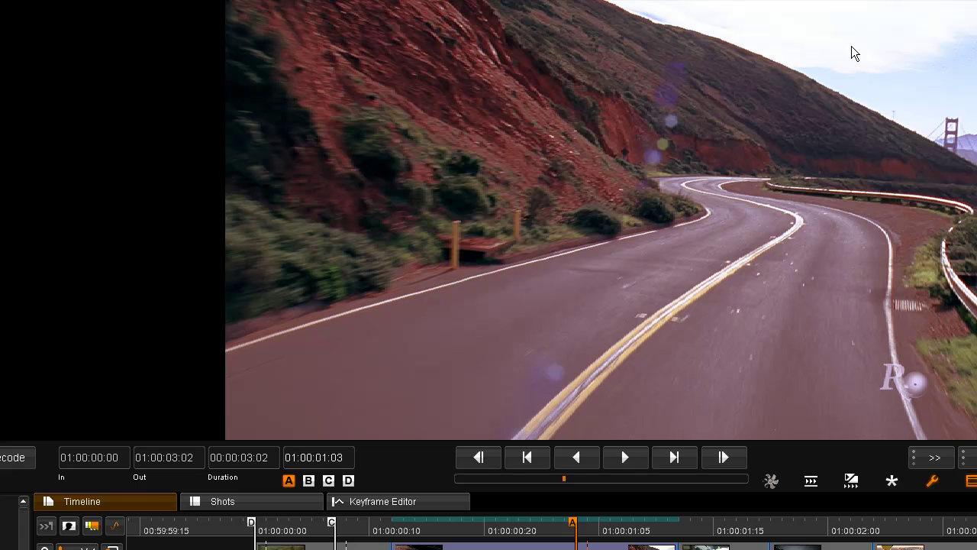
Sample two sky spots with the eyedropper and drag to adjust their tone
mouse_move(850, 50)
left_mouse_down()
mouse_move(847, 36)
mouse_move(850, 63)
left_mouse_up()
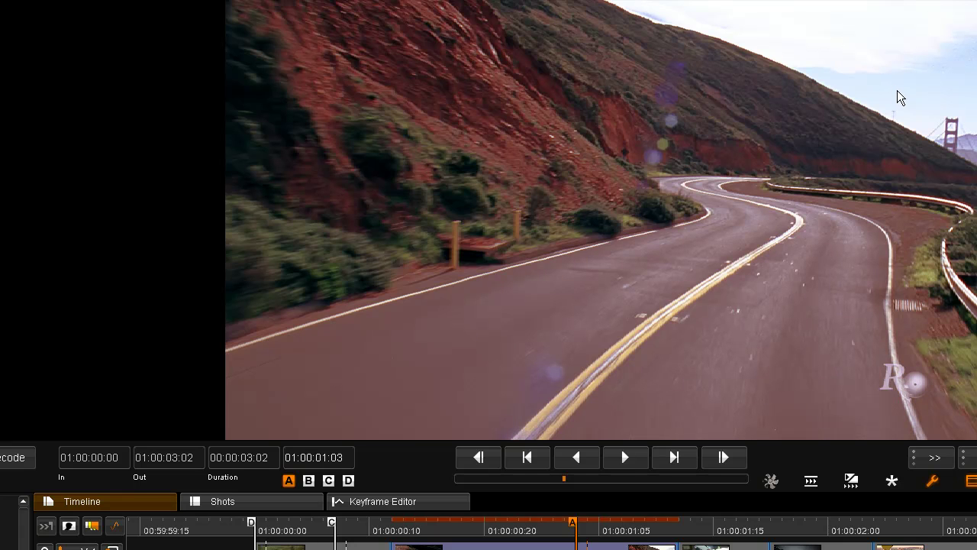
left_click_drag(901, 92, 900, 85)
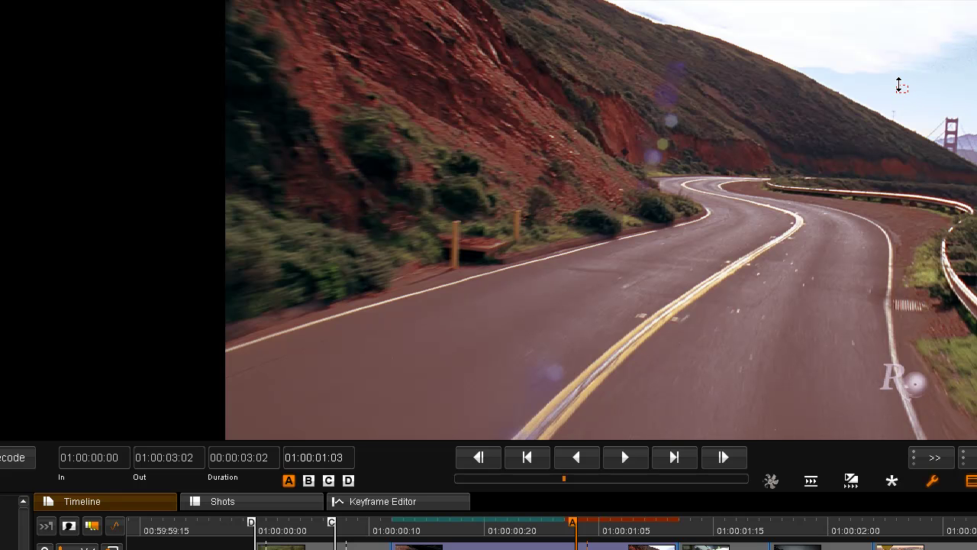